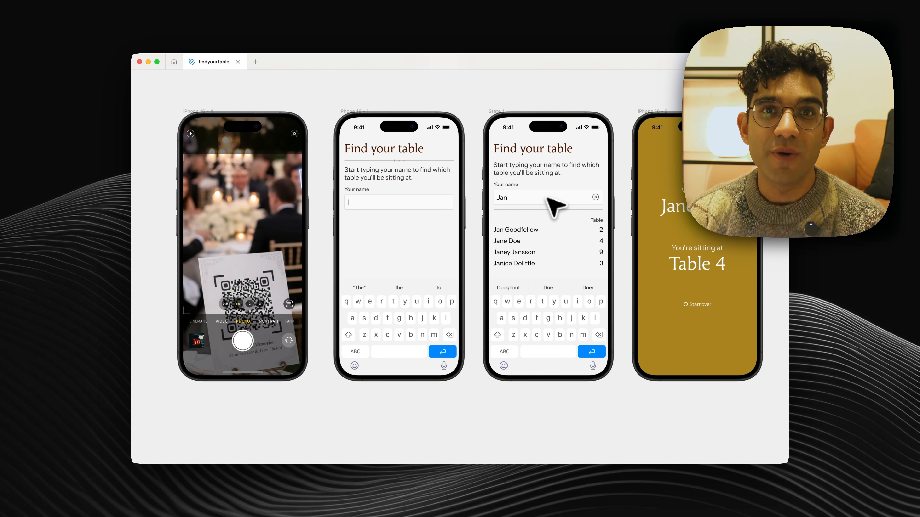
# - Look over the four existing "Find your table" phone mockups in the findyourtable design file
pyautogui.scroll(-3, 458, 255)
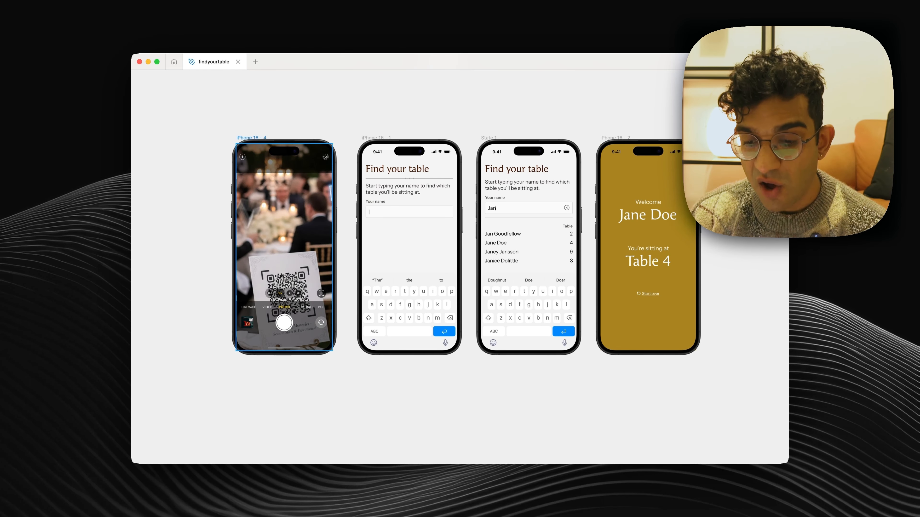
pyautogui.hscroll(2, 323, 290)
pyautogui.scroll(1, 323, 290)
pyautogui.scroll(-1, 323, 291)
pyautogui.hscroll(1, 324, 290)
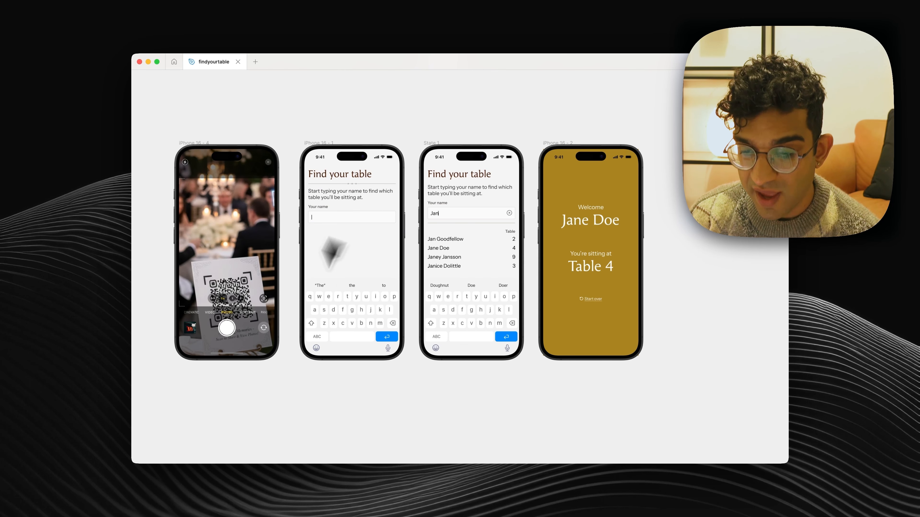
pyautogui.scroll(1, 294, 343)
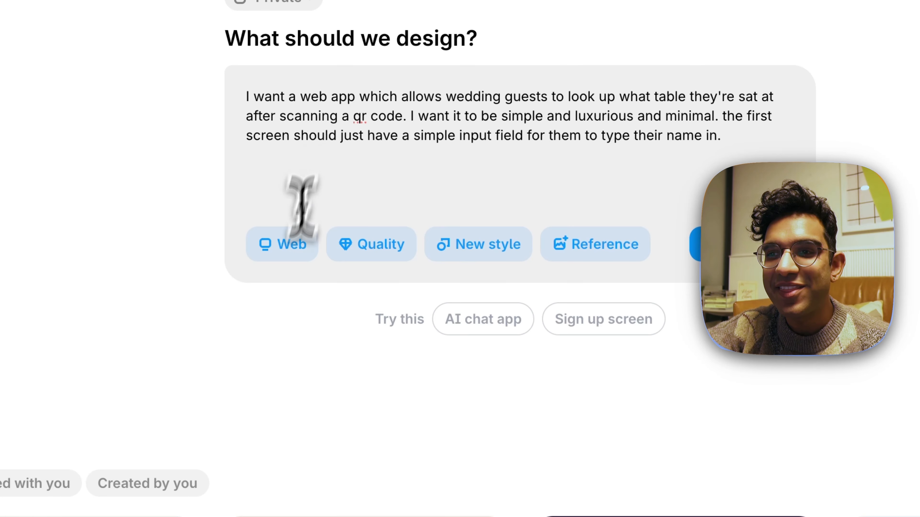
# - In Banani, set the wedding table lookup design to Mobile with Quality and New style, and generate its design spec
pyautogui.click(361, 290)
pyautogui.click(361, 307)
pyautogui.click(398, 251)
pyautogui.click(397, 251)
pyautogui.click(509, 250)
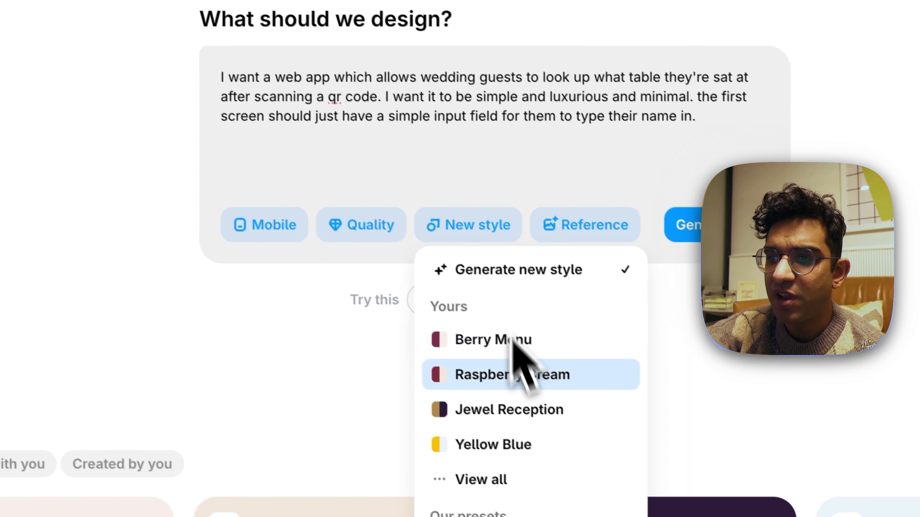
pyautogui.scroll(-5, 452, 470)
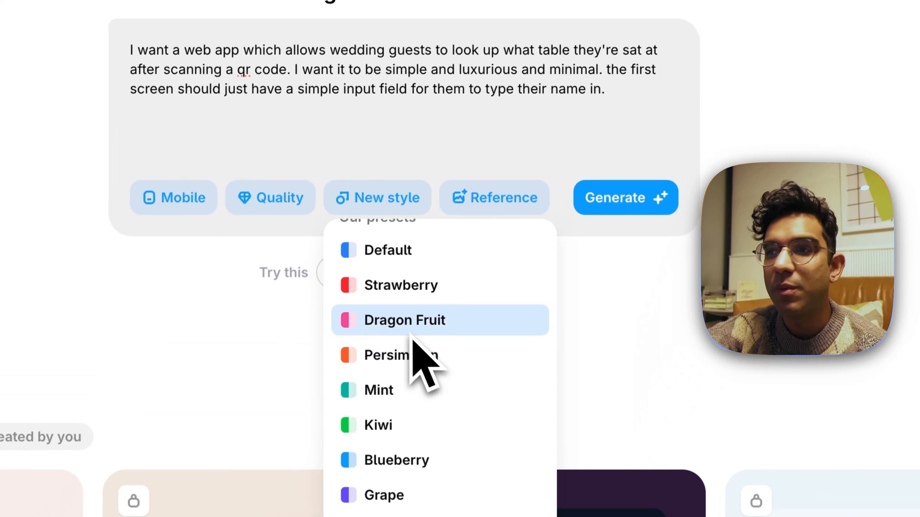
pyautogui.scroll(5, 410, 334)
pyautogui.click(548, 110)
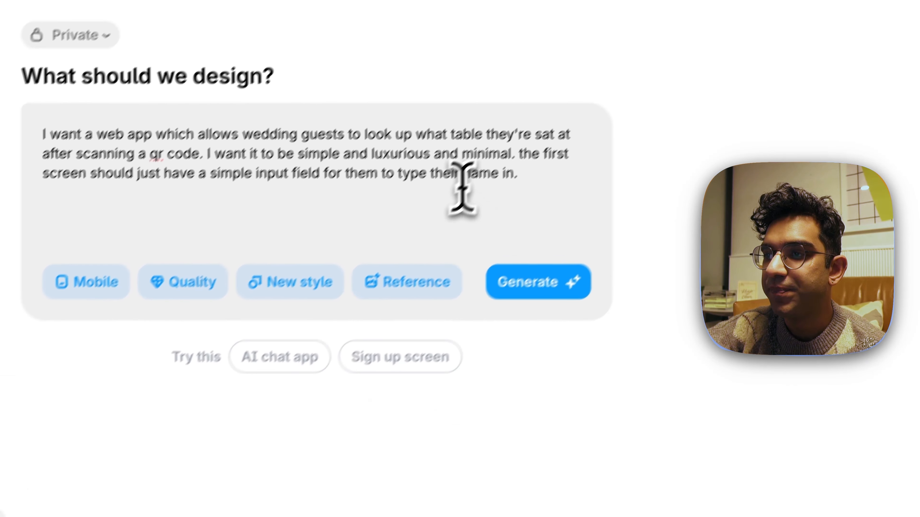
pyautogui.click(545, 308)
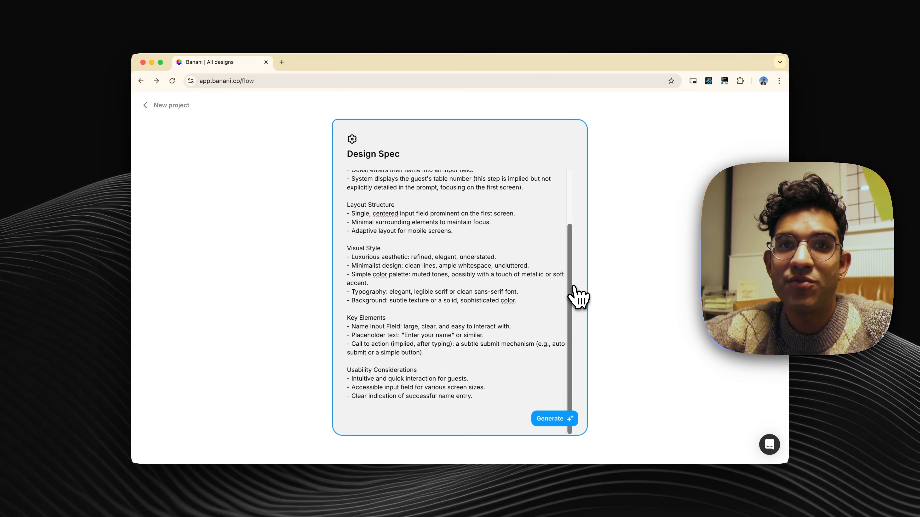
# - Generate the guest lookup screen from the design spec, and the follow-on screen from its "Find my table" button
pyautogui.scroll(3, 493, 242)
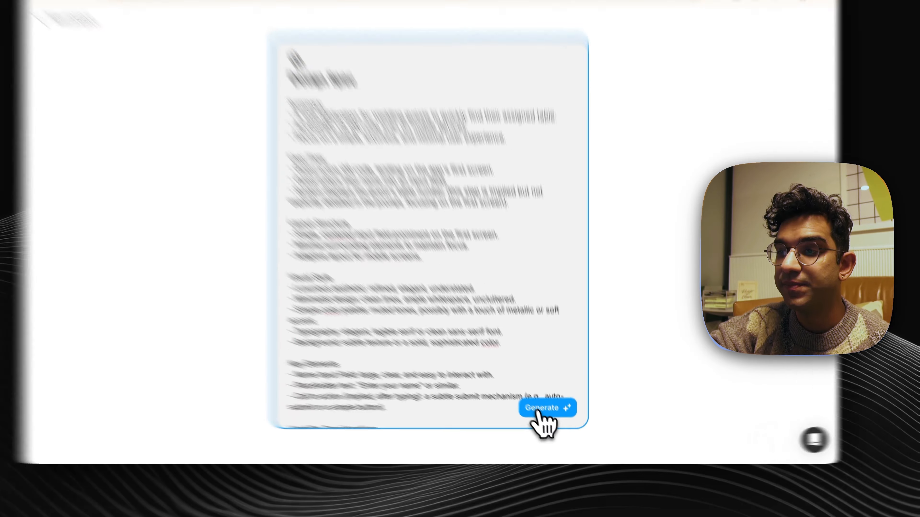
pyautogui.click(555, 419)
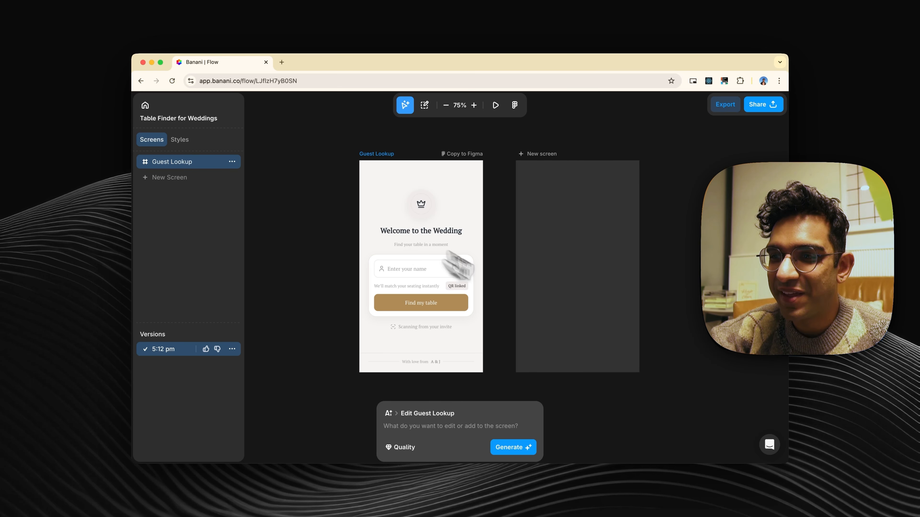
pyautogui.scroll(3, 482, 333)
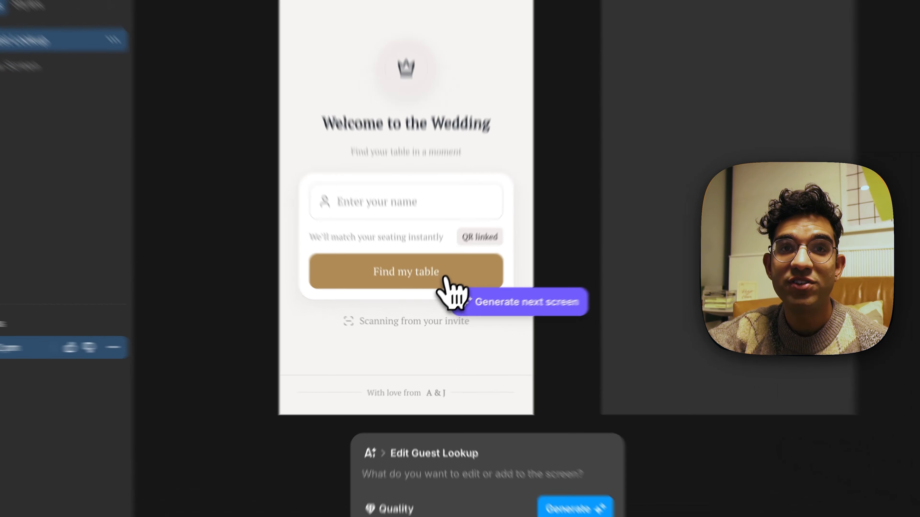
pyautogui.click(436, 308)
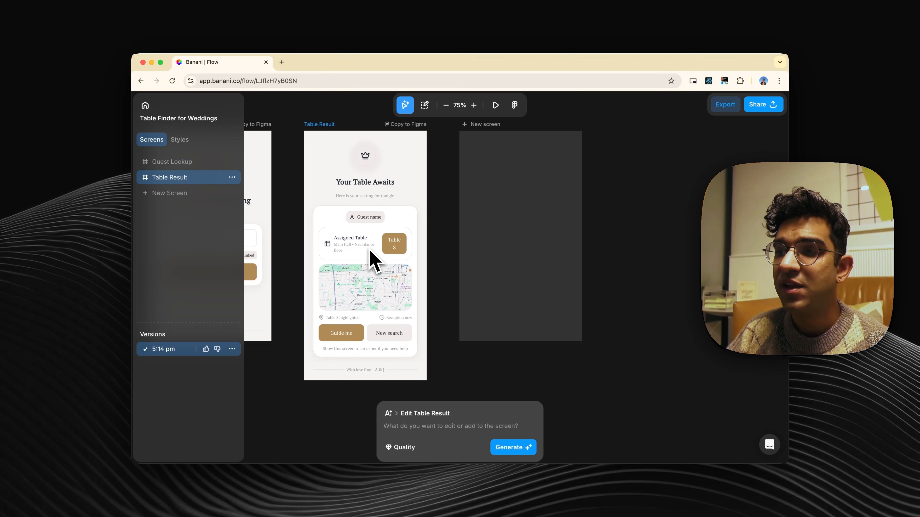
# - Prompt an edit of the Table Result screen that removes the map, the heading and the crown
pyautogui.click(427, 426)
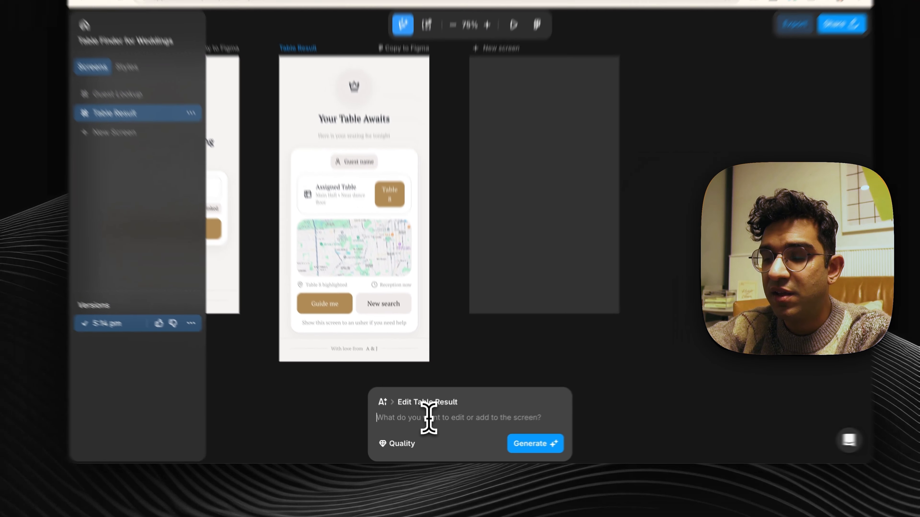
pyautogui.write('remove the m')
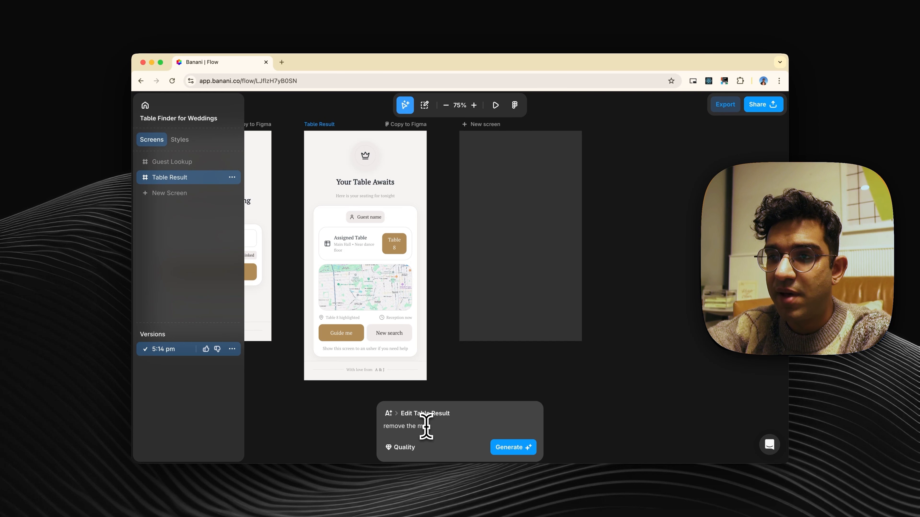
pyautogui.write('ap and the heading and')
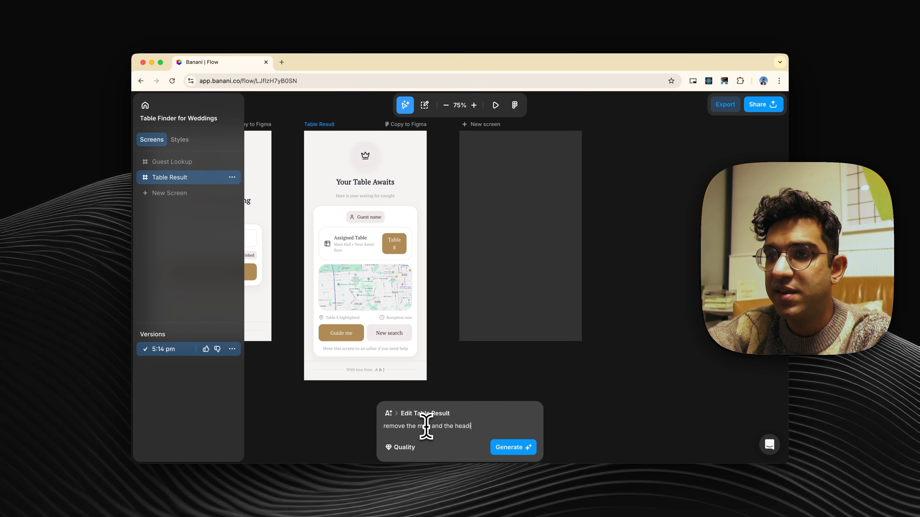
pyautogui.write(' the crown')
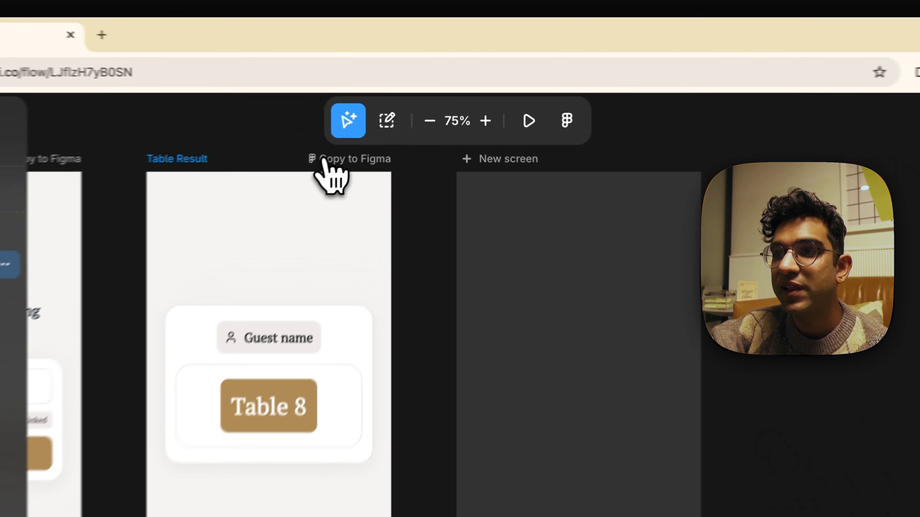
# - Copy the Table Result screen for Figma and paste it onto a new page of the findyourtable file
pyautogui.click(396, 125)
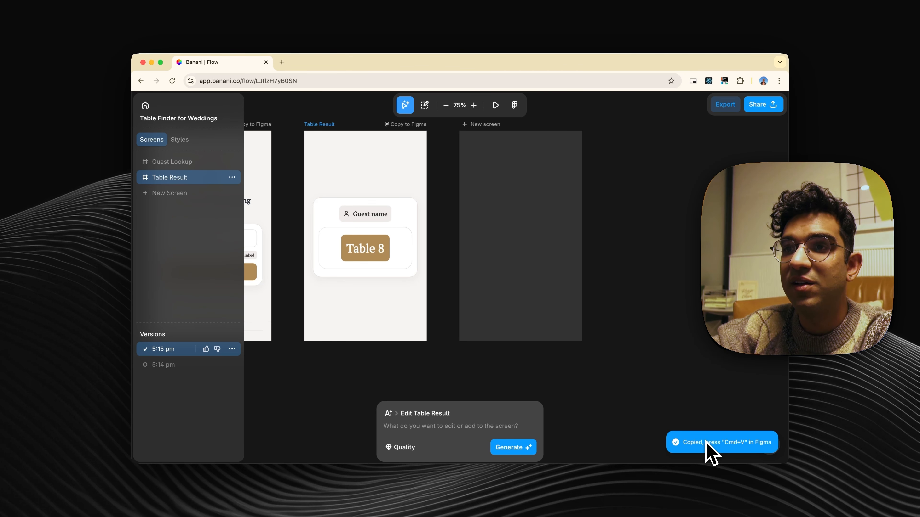
pyautogui.press('super+Tab')
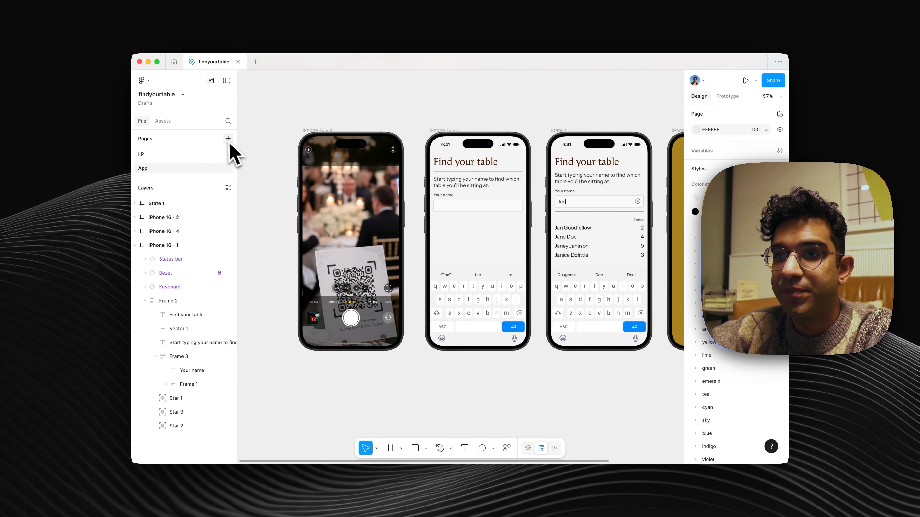
pyautogui.click(228, 139)
pyautogui.press('Return')
pyautogui.press('super+v')
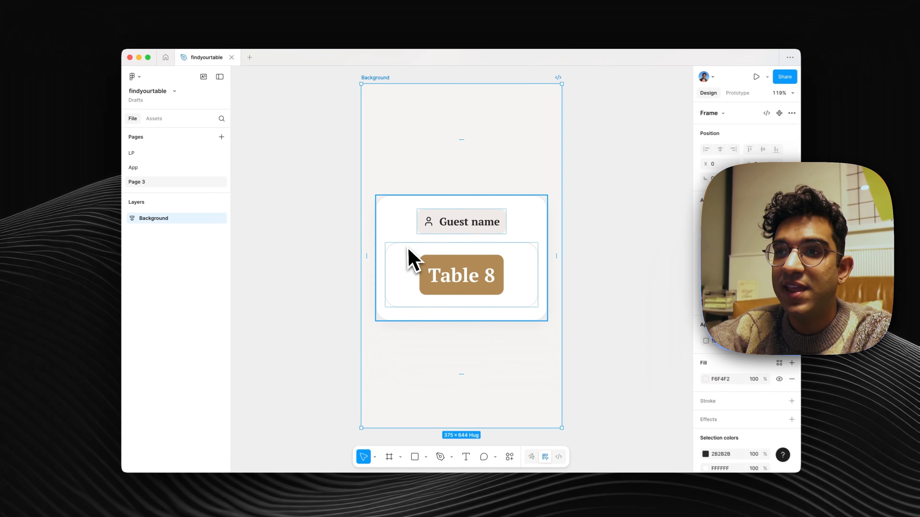
# - Switch to Banani to view the Guest Lookup and Table Result screens, and return to Figma
pyautogui.press('super+Tab')
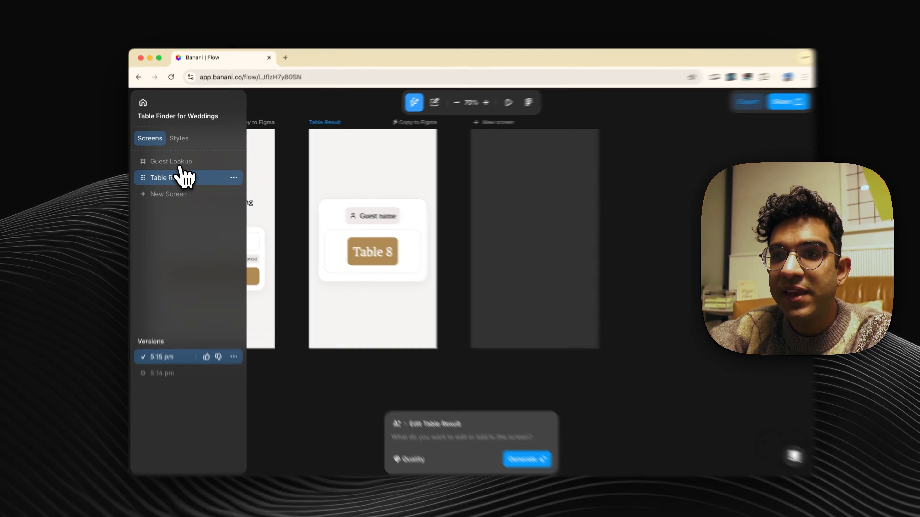
pyautogui.click(180, 165)
pyautogui.click(163, 187)
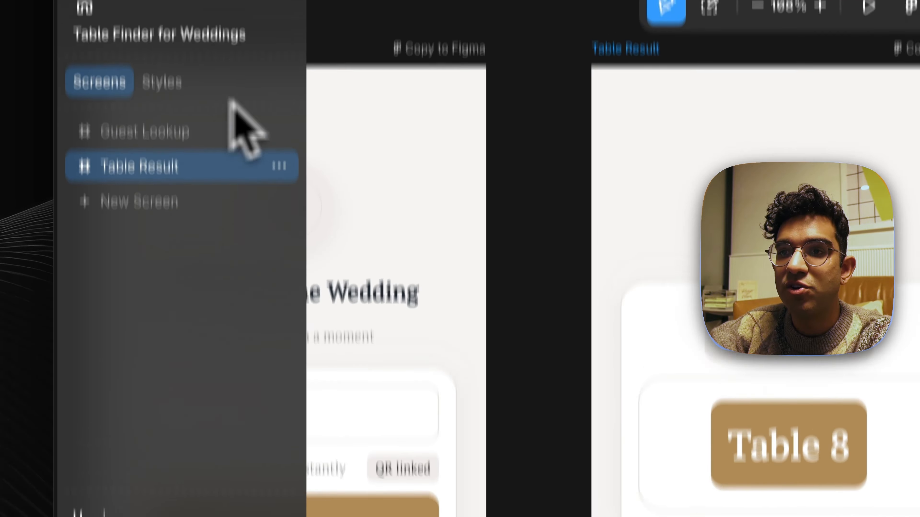
pyautogui.press('super+Tab')
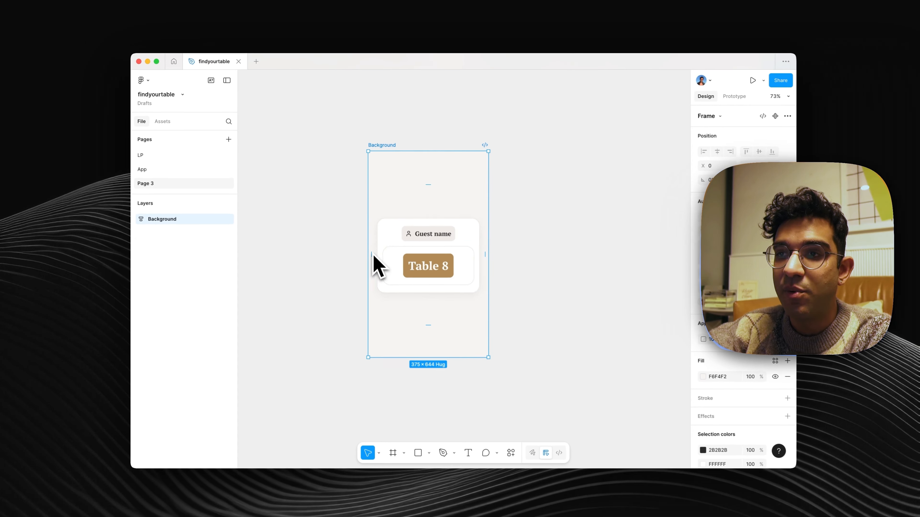
# - Reach the nested layers of the pasted screen and ungroup the bordered frame around the "Table 8" label
pyautogui.press('Return')
pyautogui.press('Return')
pyautogui.press('Return')
pyautogui.press('Return')
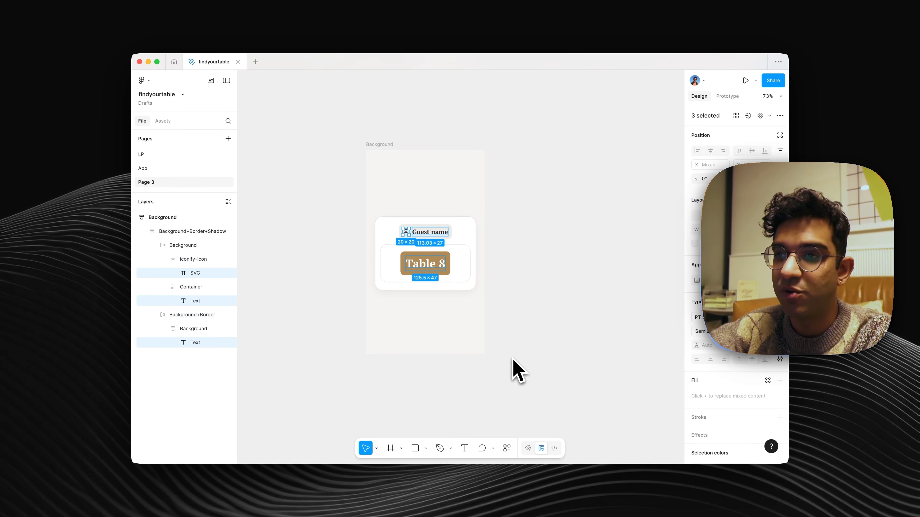
pyautogui.click(468, 252)
pyautogui.press('Return')
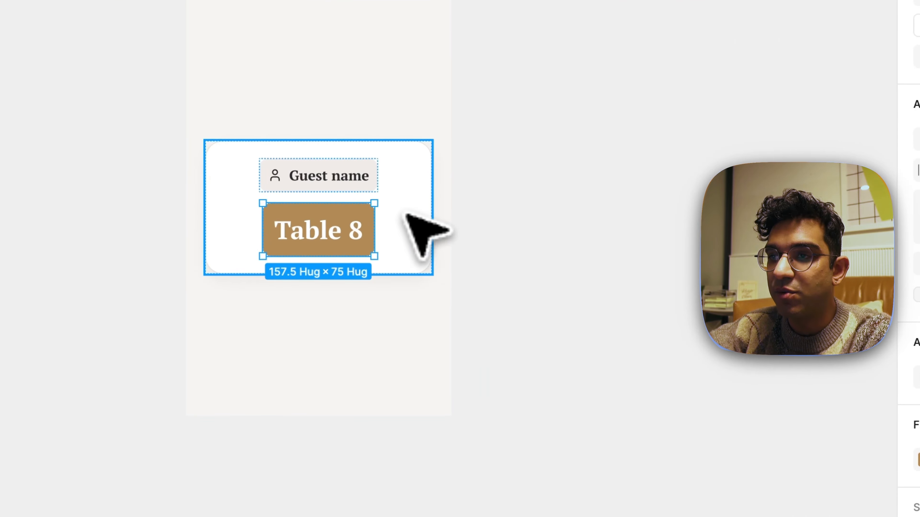
# - Fill the white card with the brown sampled from the "Table 8" label
pyautogui.click(413, 215)
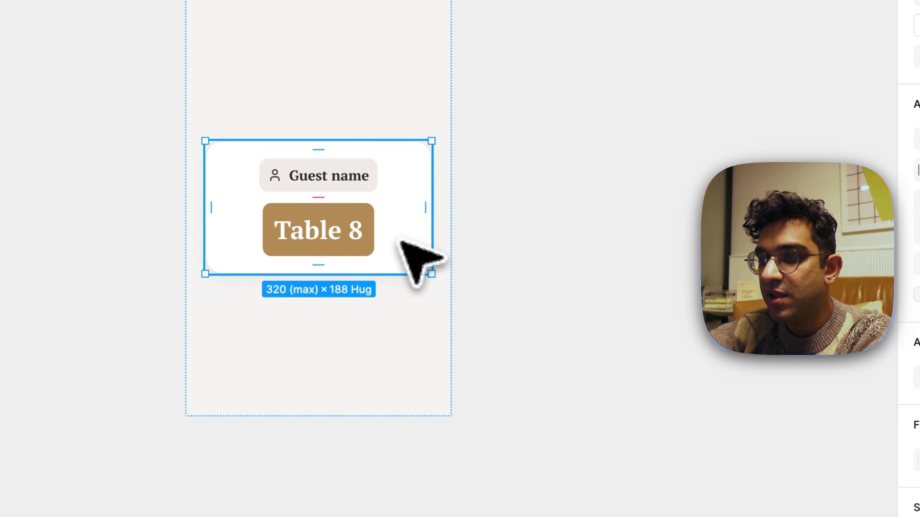
pyautogui.press('i')
pyautogui.click(321, 207)
pyautogui.click(607, 297)
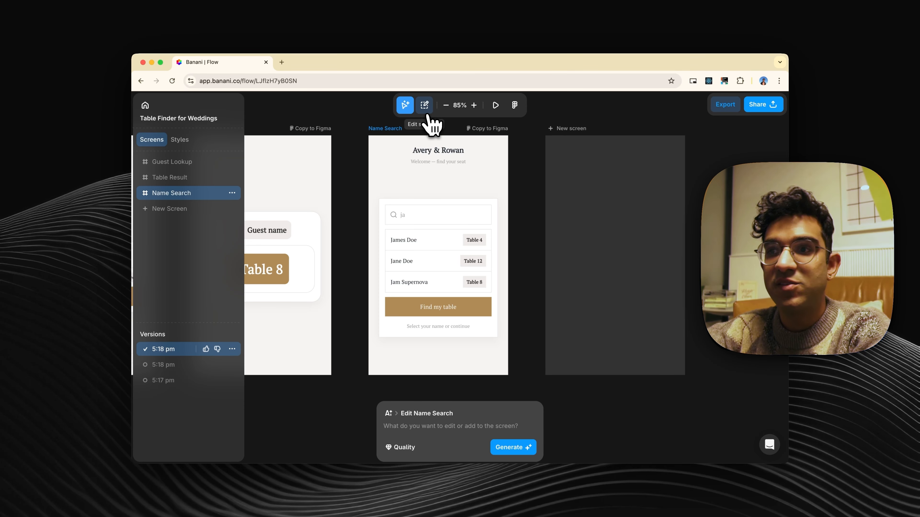
# - In Banani, remove the "Select your name or continue" text from the Name Search screen with the prompt "remove"
pyautogui.click(425, 105)
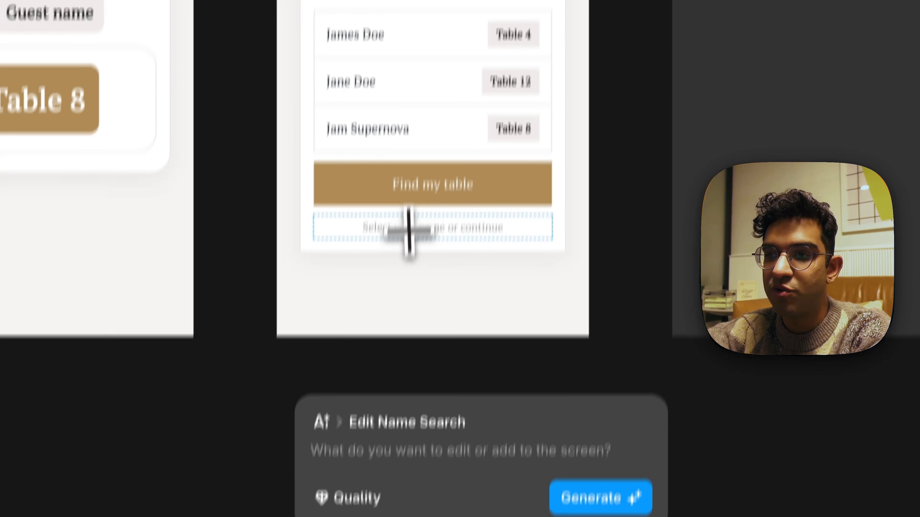
pyautogui.click(427, 327)
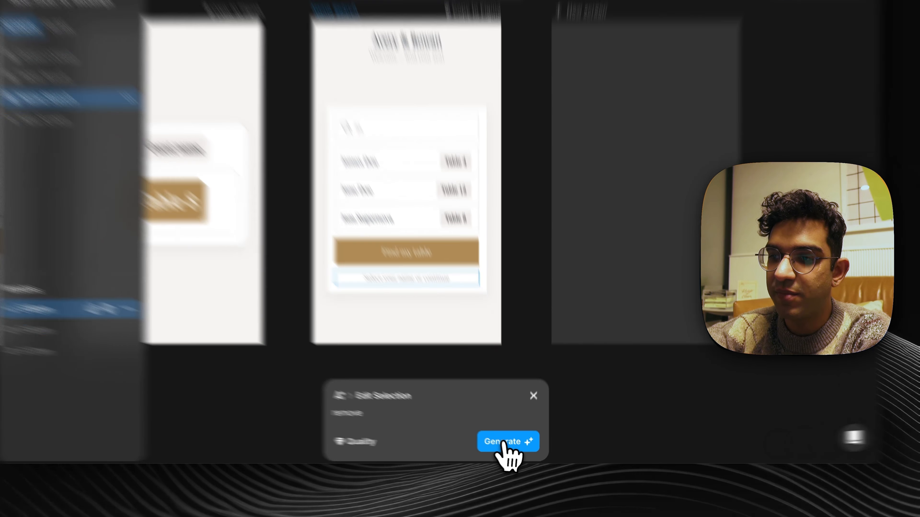
pyautogui.click(510, 449)
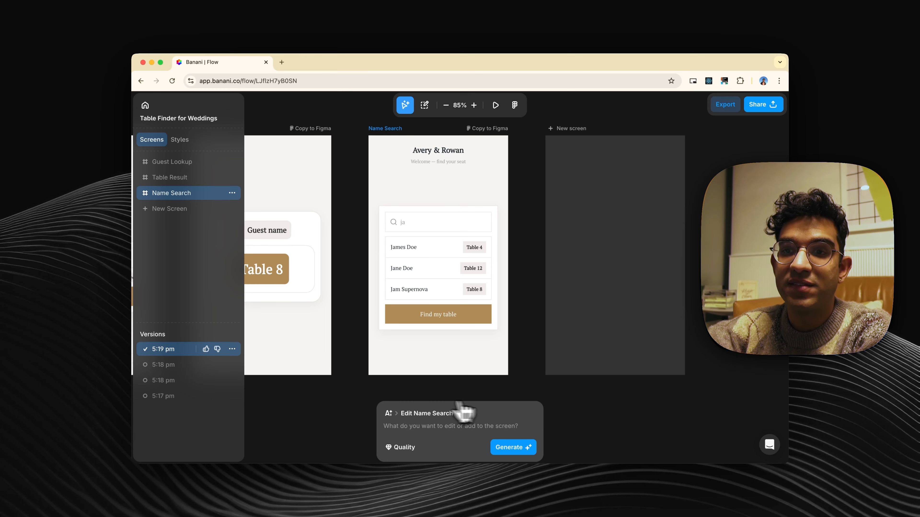
# - Review the prompt and design of each Name Search version from 5:17 pm through 5:19 pm, ending on the 5:19 pm one
pyautogui.moveTo(161, 370)
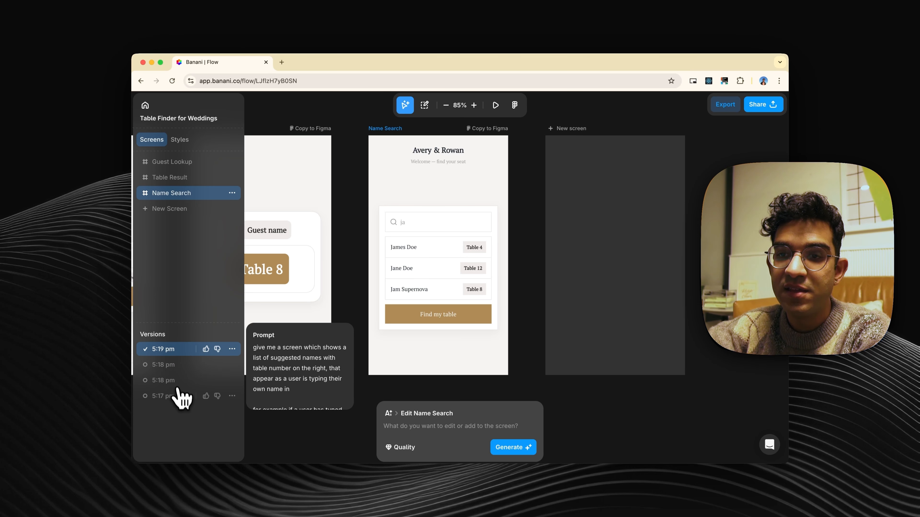
pyautogui.click(175, 395)
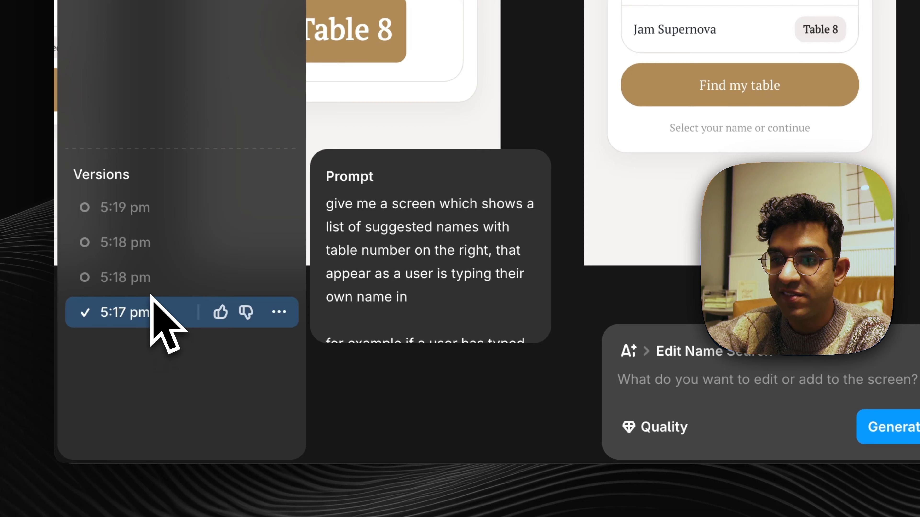
pyautogui.scroll(-3, 411, 267)
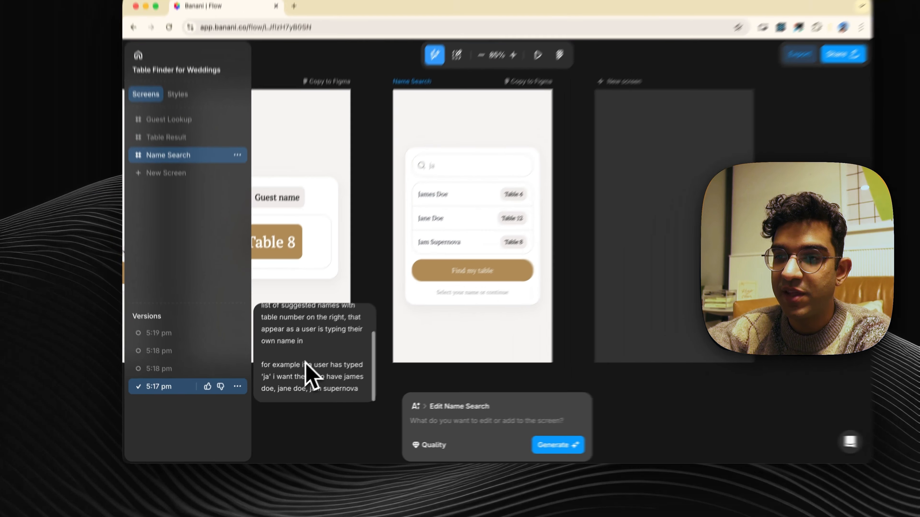
pyautogui.scroll(3, 403, 271)
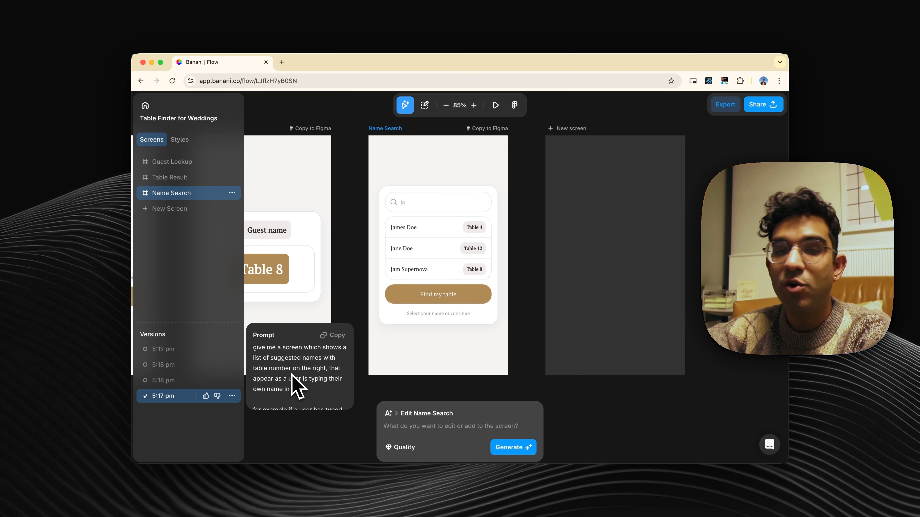
pyautogui.click(167, 380)
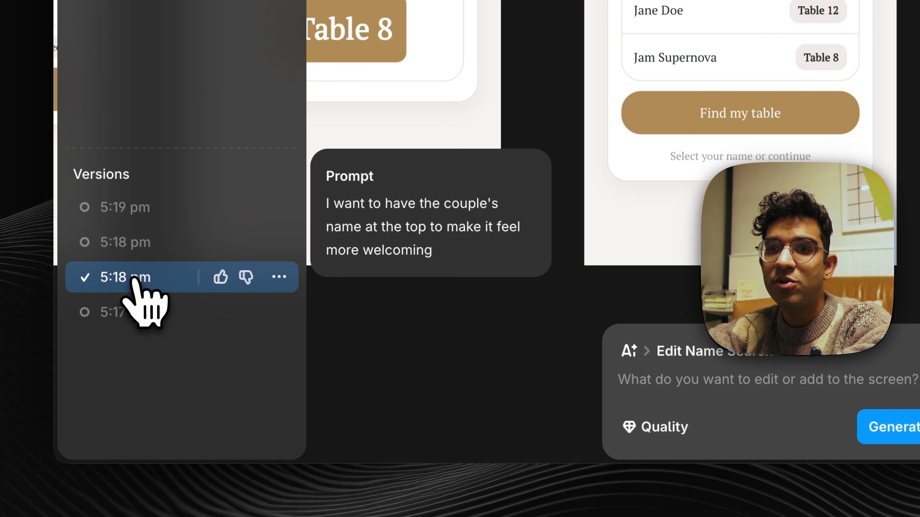
pyautogui.click(136, 240)
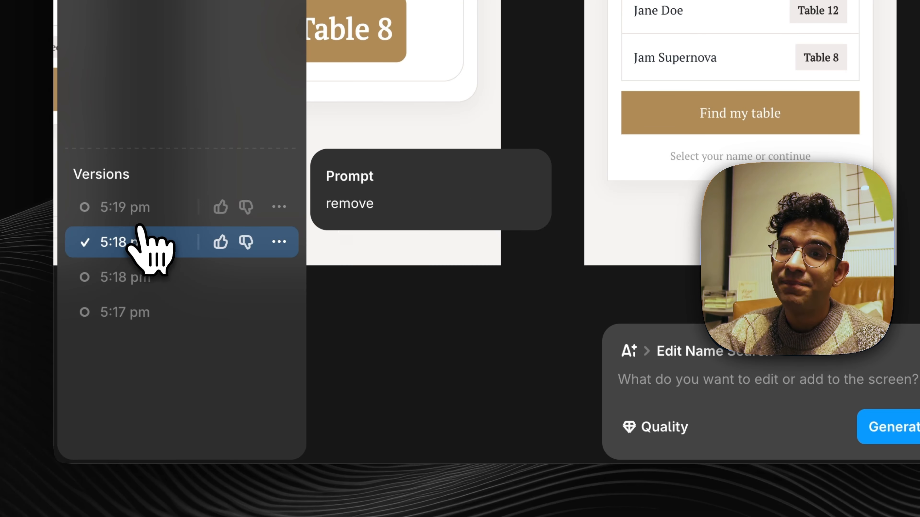
pyautogui.click(143, 209)
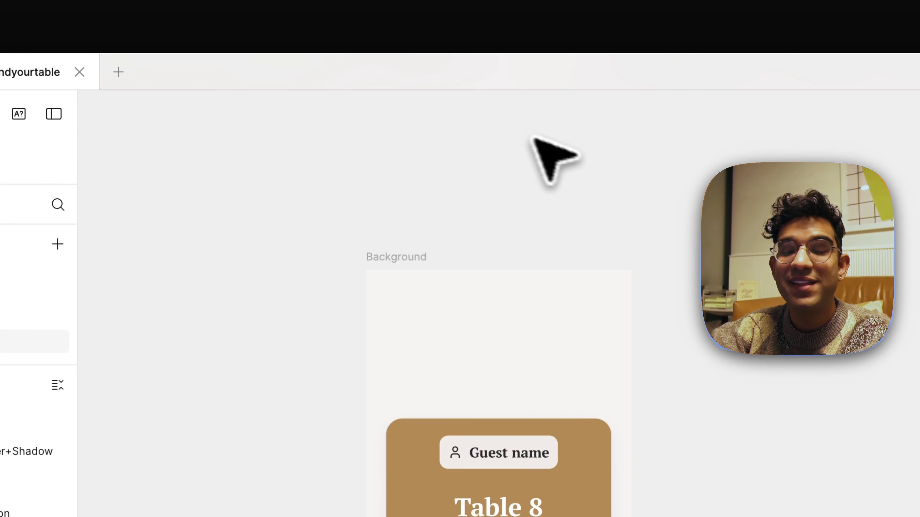
# - Paste the copied Banani screen onto Page 3 of the findyourtable file in Figma
pyautogui.press('super+v')
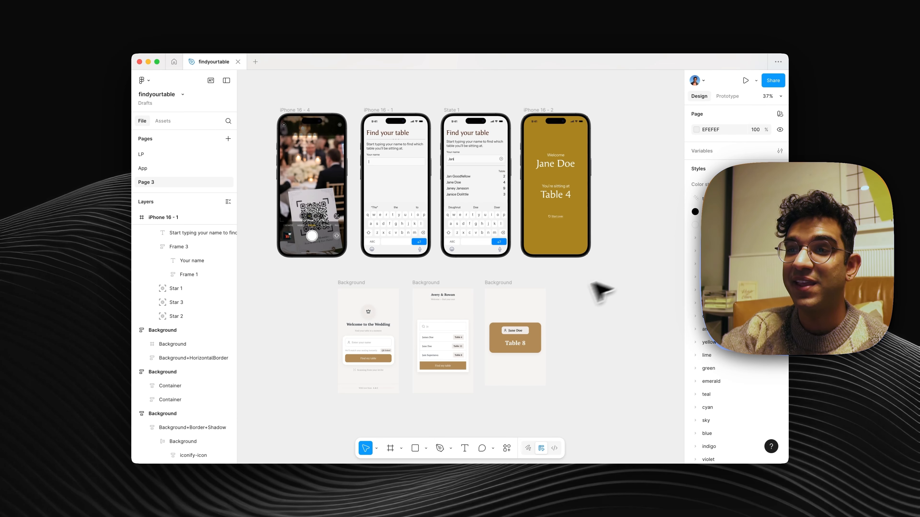
pyautogui.scroll(5, 503, 329)
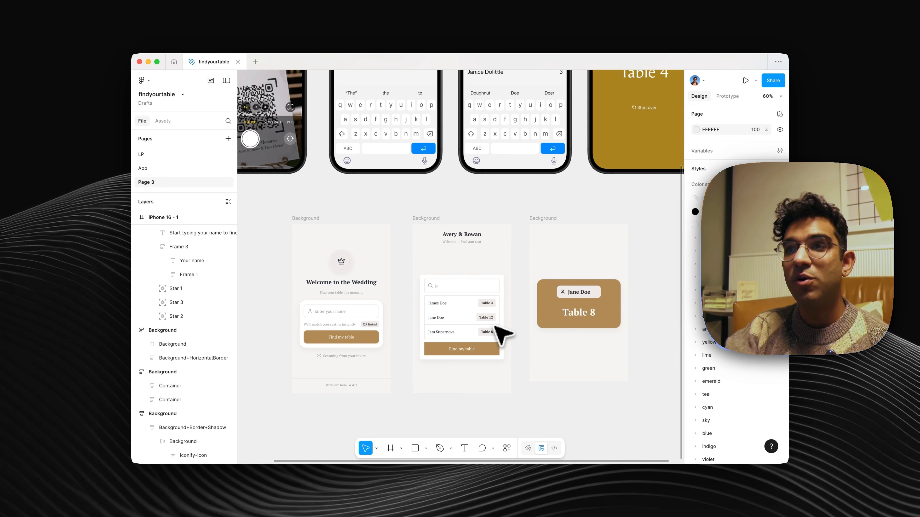